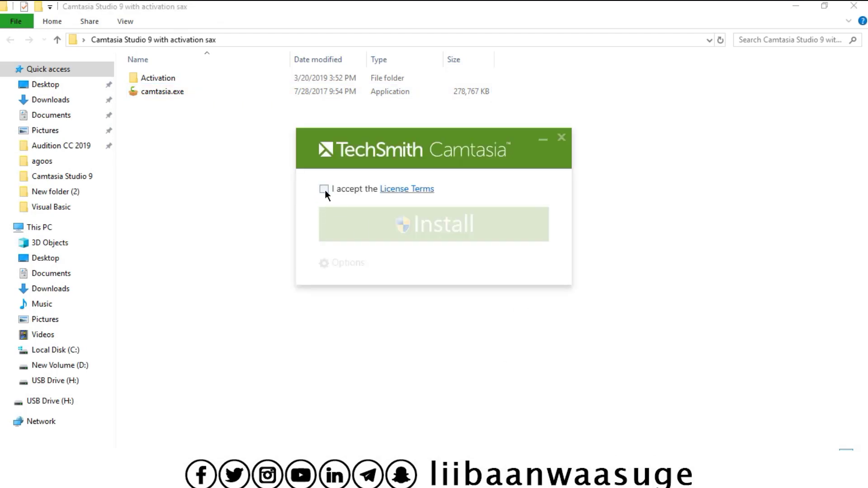
- Accept the license terms, install Camtasia 9, finish the installer and minimize the setup folder window
click(324, 189)
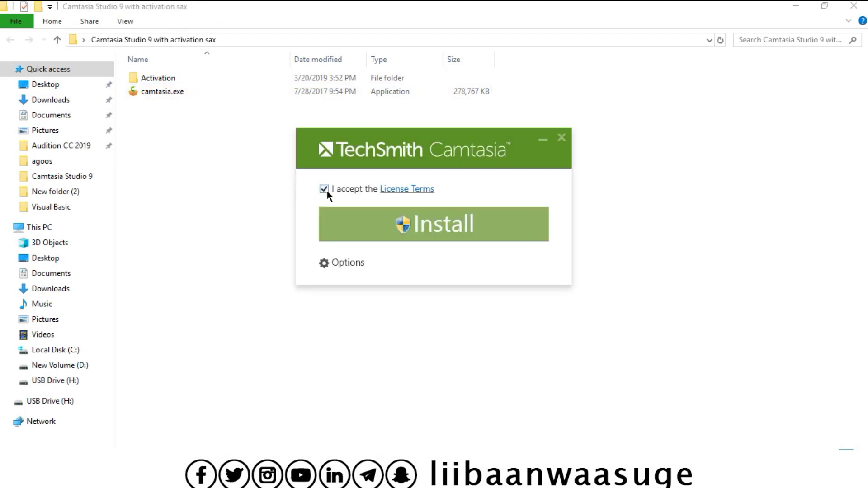
click(428, 226)
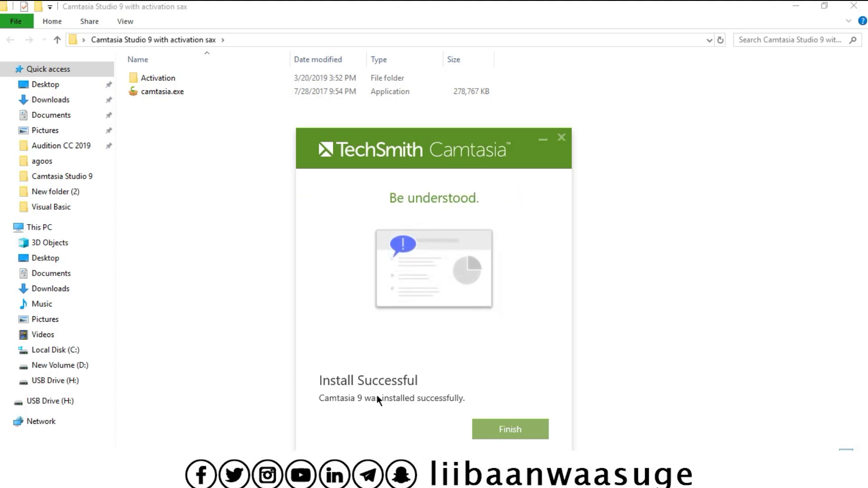
click(508, 435)
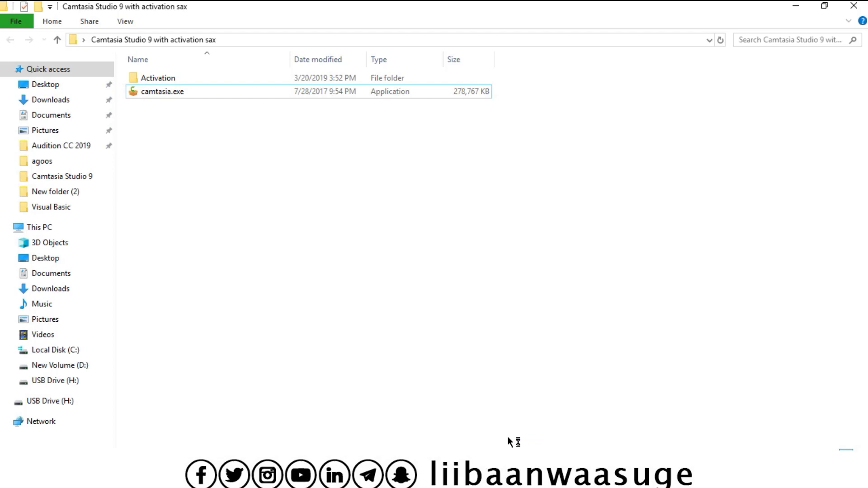
click(802, 6)
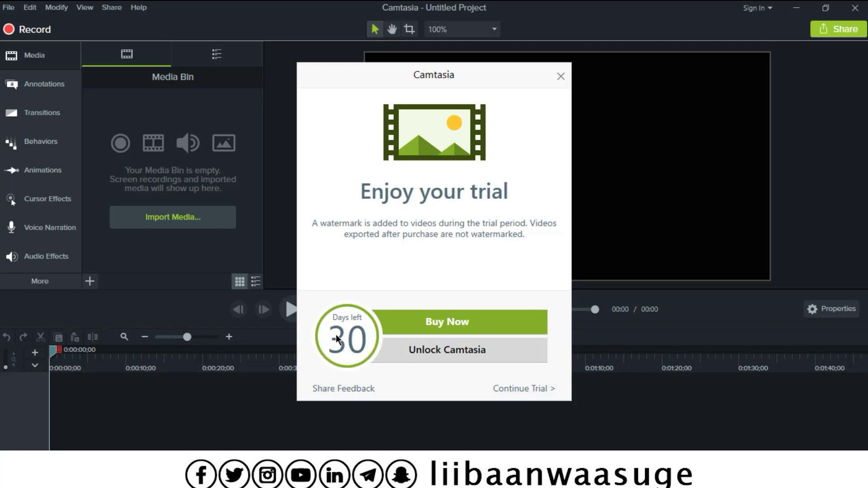
- Dismiss the trial window, pause the getting-started project and create a new empty project
click(561, 76)
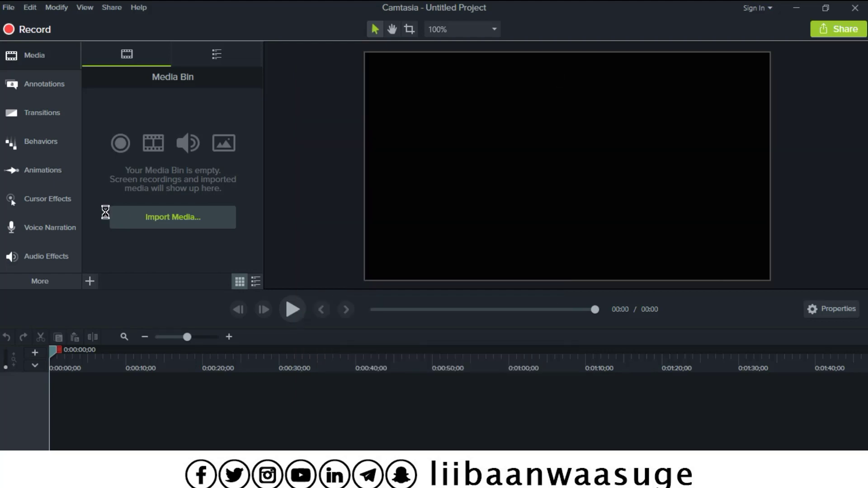
click(139, 7)
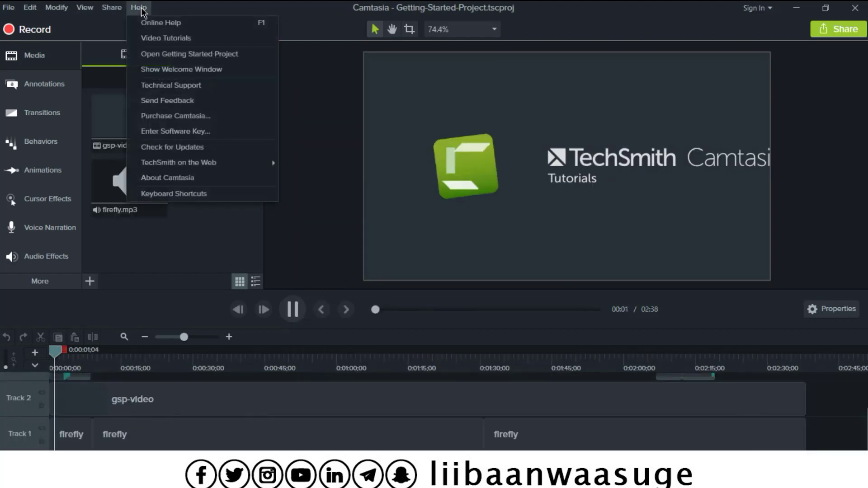
click(296, 311)
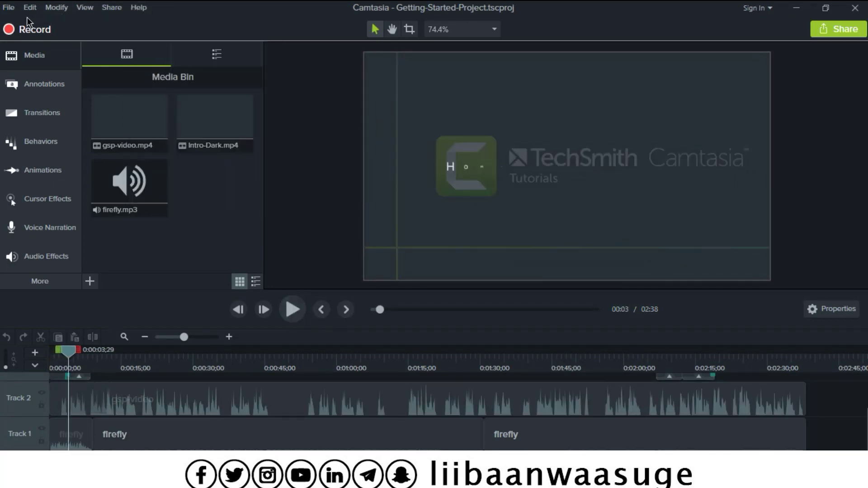
click(12, 9)
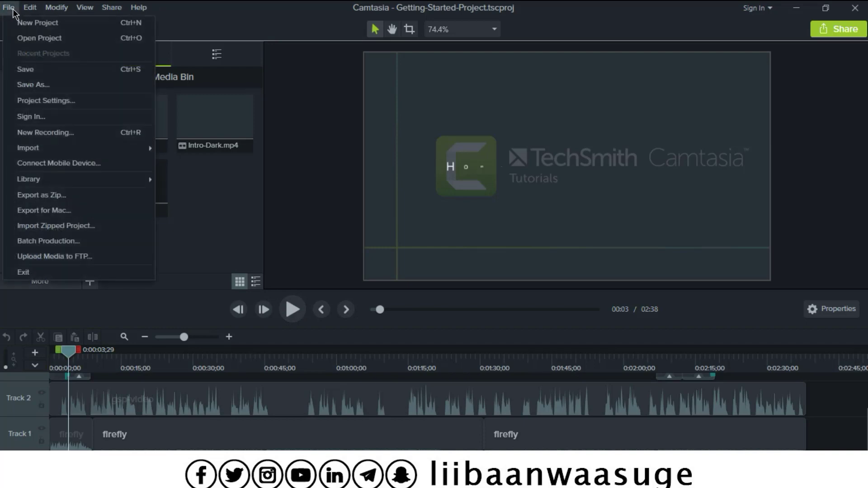
click(41, 24)
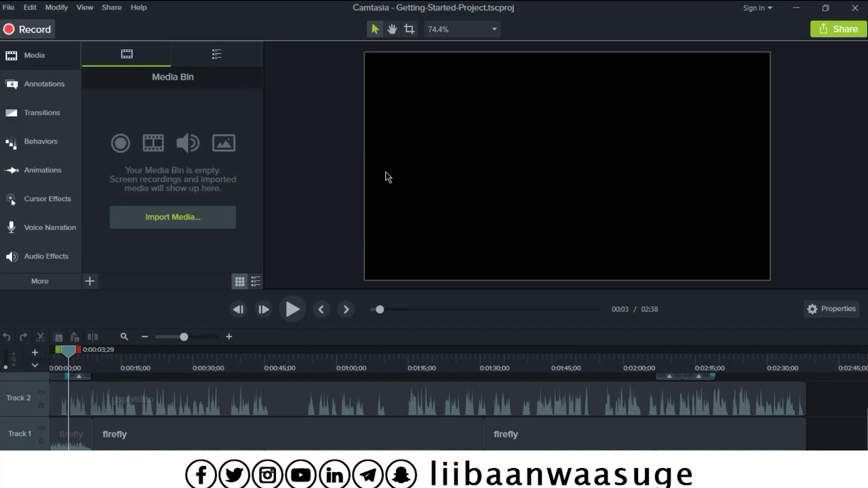
- Check the version and trial information in the About Camtasia window, then close it
click(138, 8)
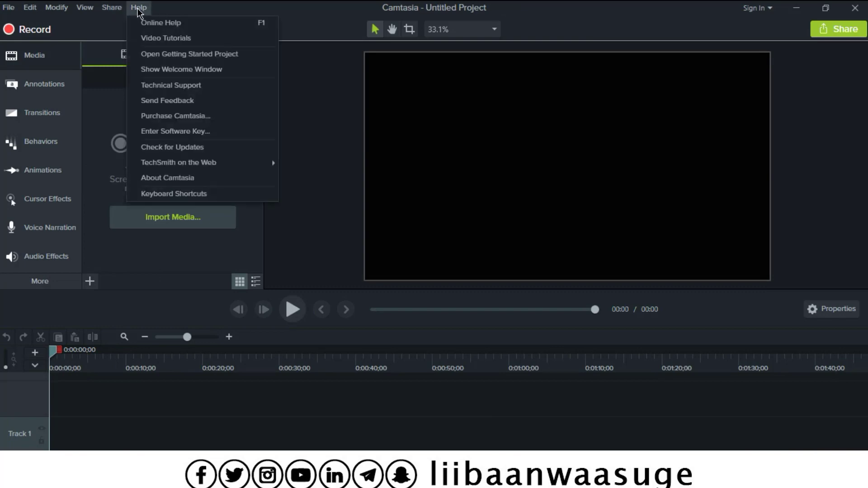
click(152, 177)
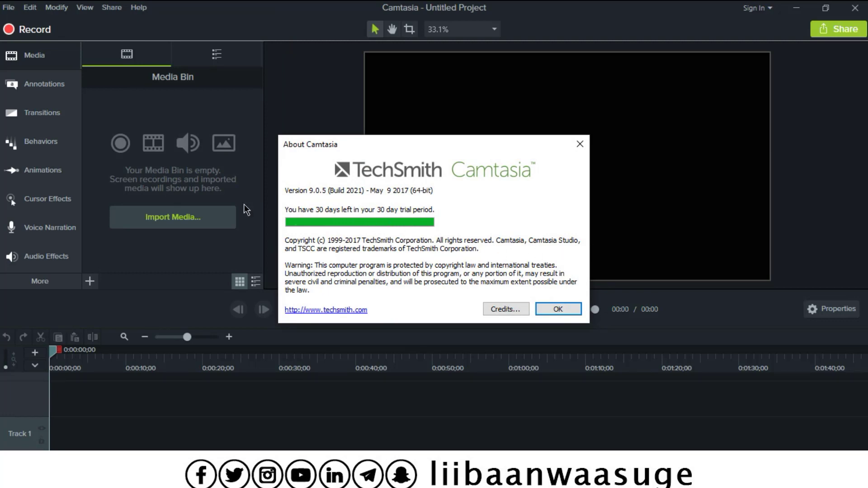
click(558, 309)
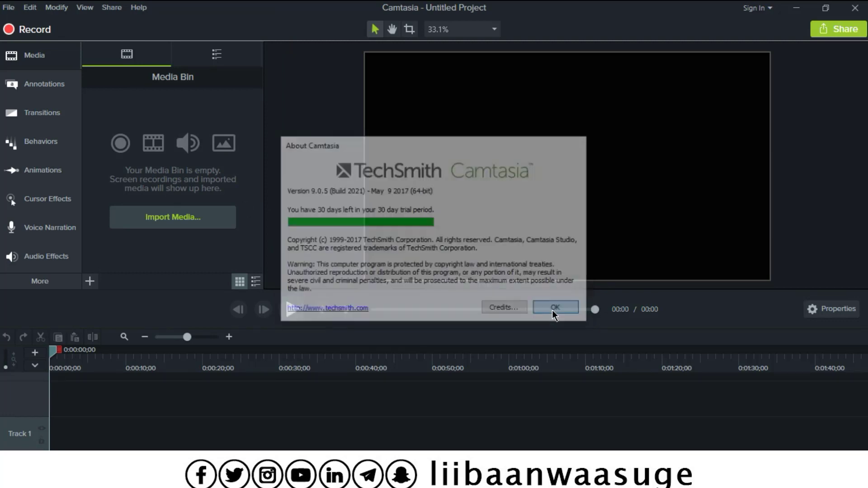
- Set hardware acceleration to "Use software-only mode" in the advanced preferences and confirm
click(29, 9)
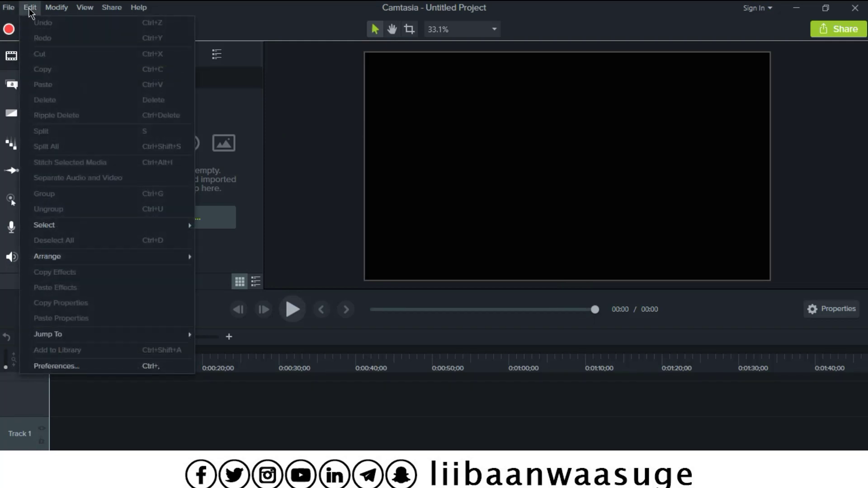
click(67, 369)
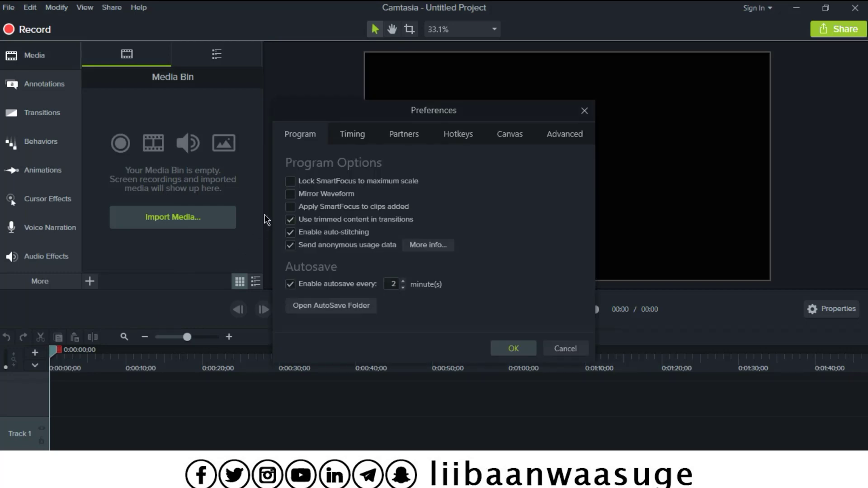
click(547, 134)
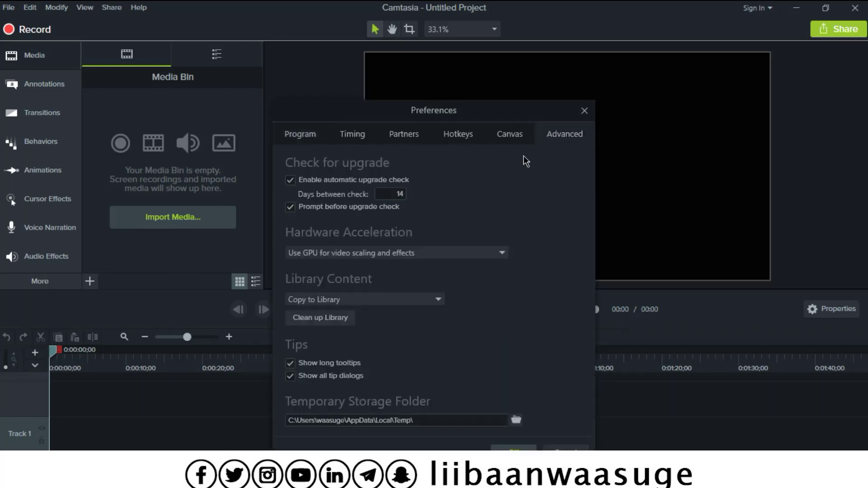
click(314, 255)
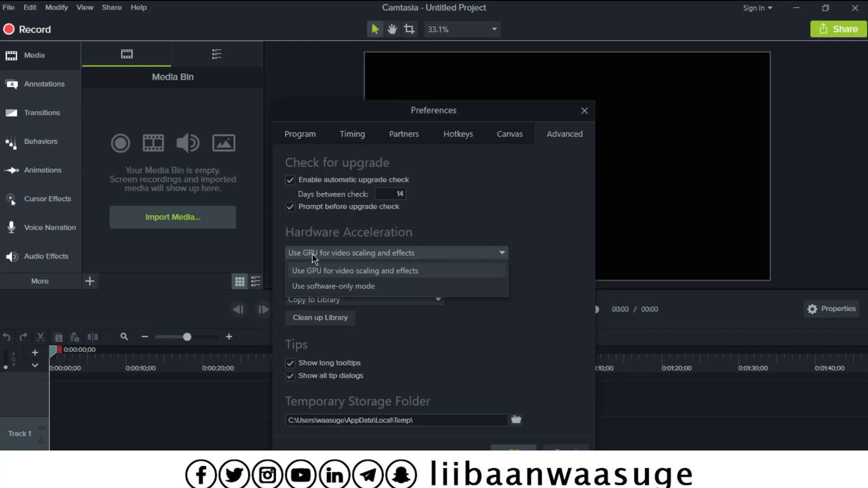
click(302, 287)
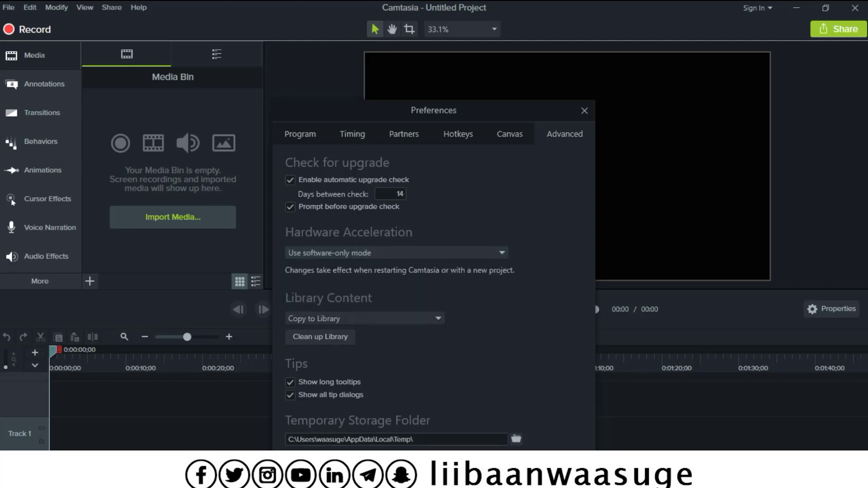
key(Return)
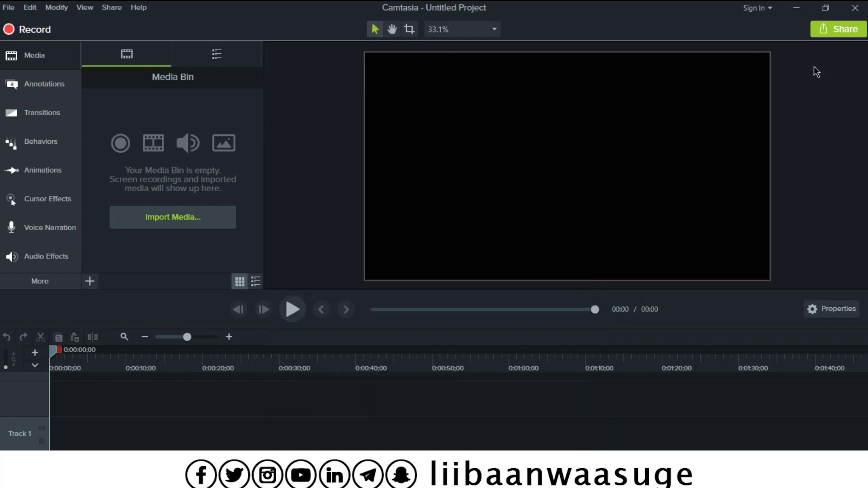
- Close Camtasia and open location.txt from the Activation folder inside "Camtasia Studio 9 with activation sax"
click(856, 8)
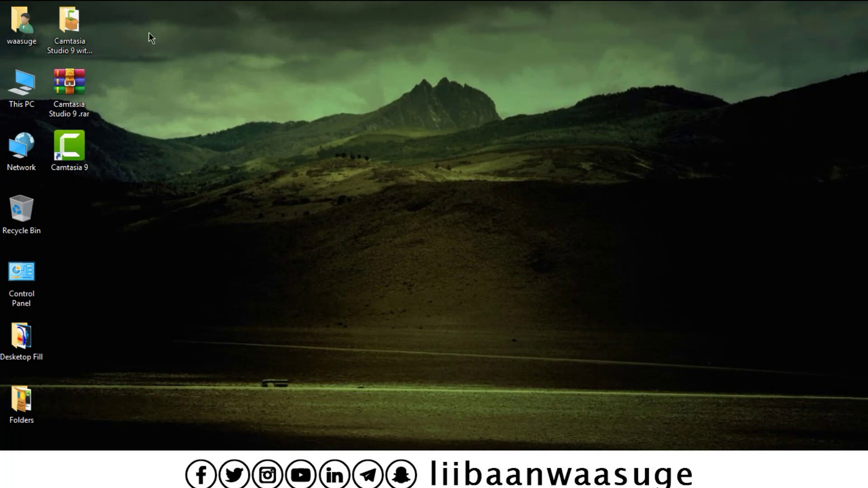
double_click(79, 29)
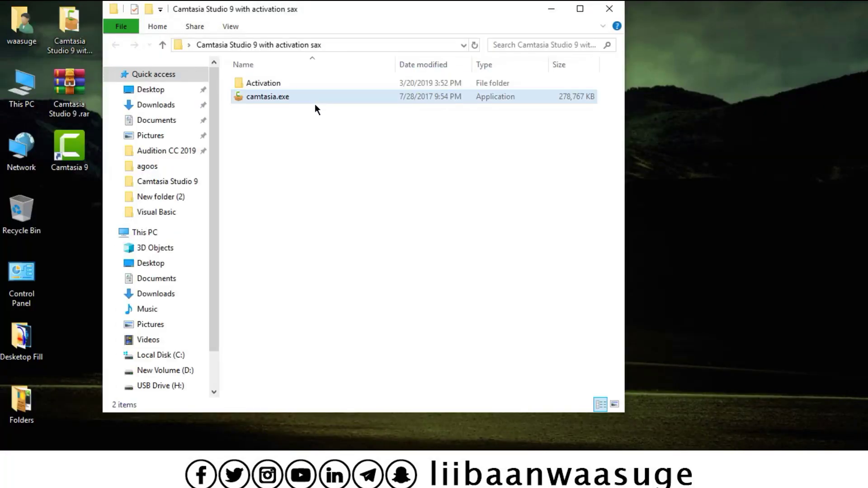
double_click(270, 84)
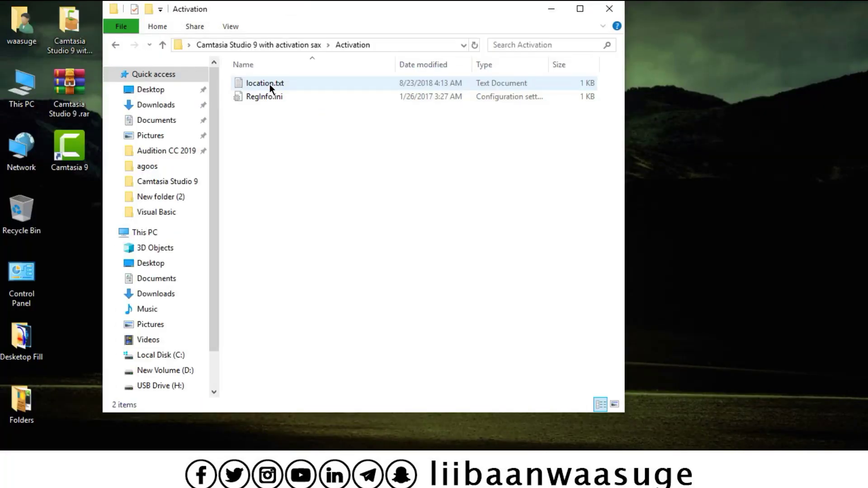
double_click(259, 84)
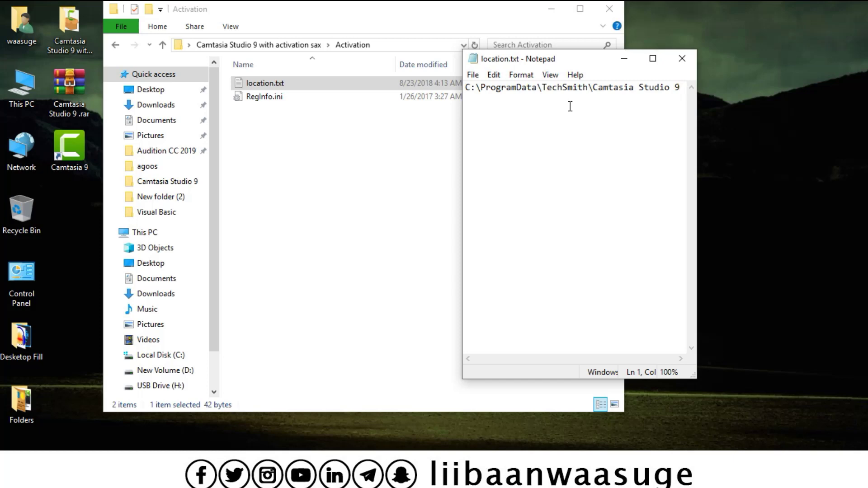
- Open This PC in a new File Explorer window and restore it from full screen to a smaller size
click(3, 78)
double_click(3, 78)
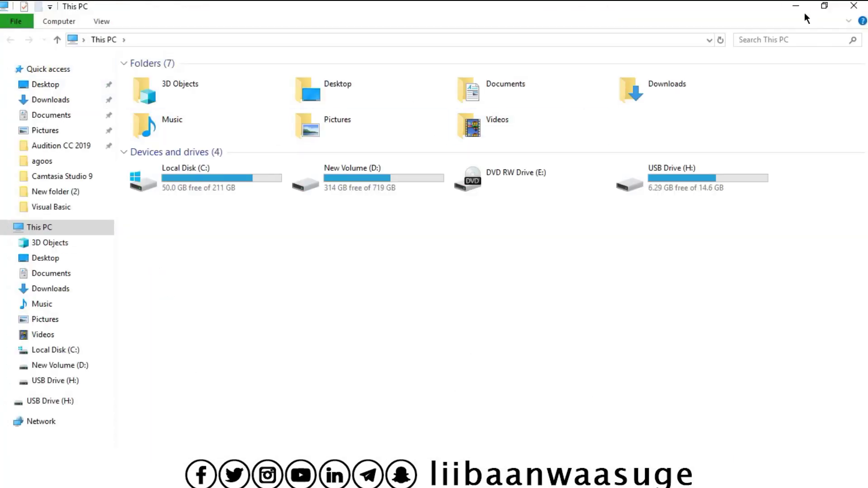
click(822, 6)
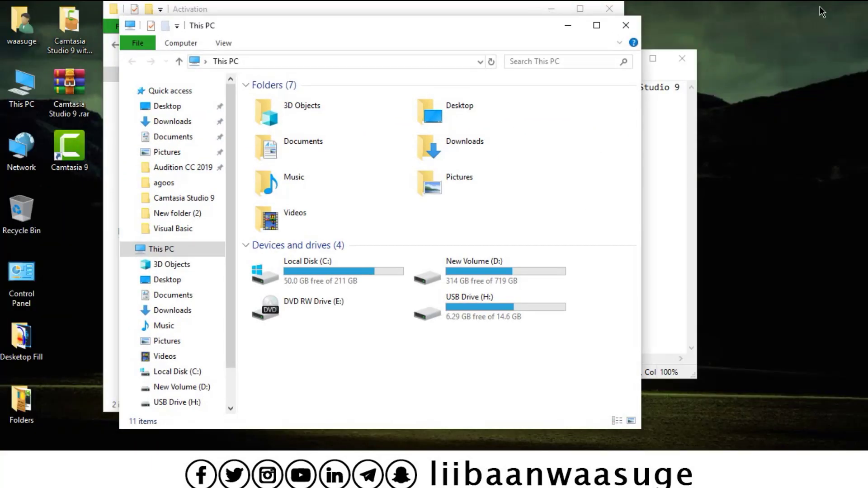
- Copy the whole folder path C:\ProgramData\TechSmith\Camtasia Studio 9 from location.txt
click(667, 85)
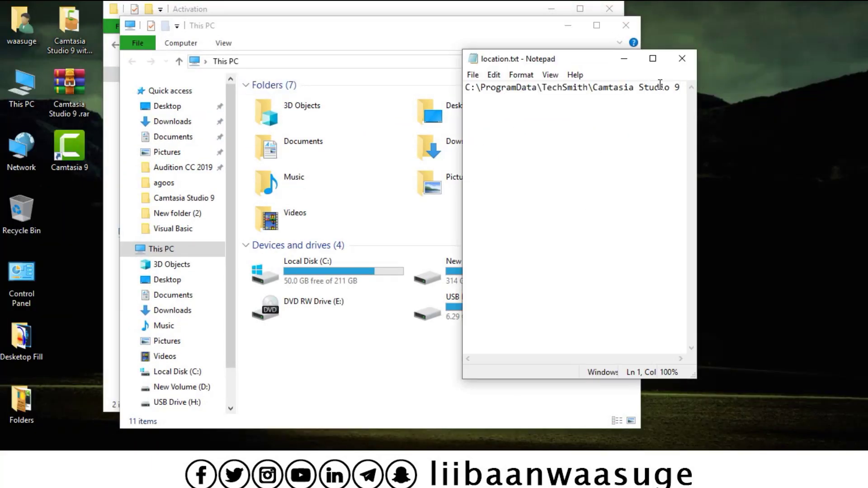
double_click(660, 85)
click(661, 85)
key(ctrl+a)
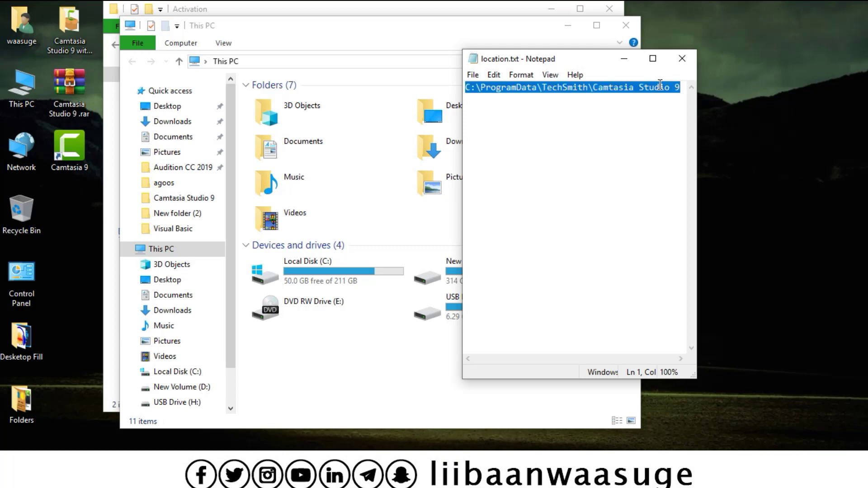
right_click(660, 85)
click(697, 128)
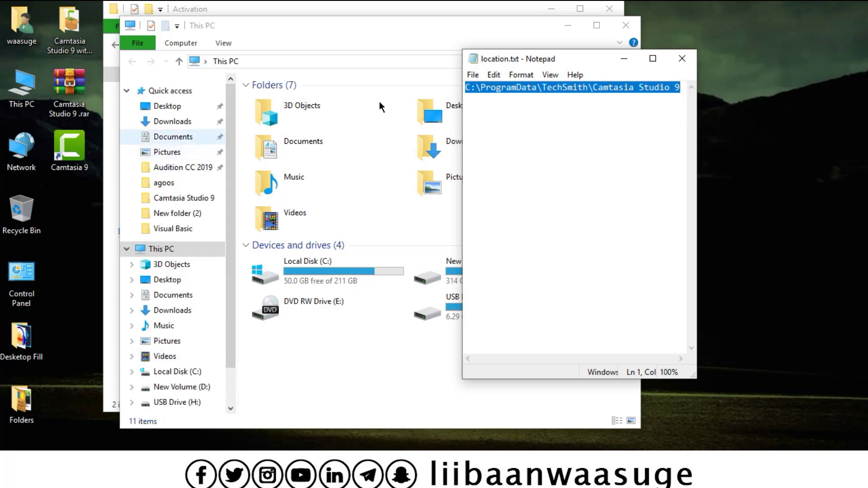
- Paste the copied path as the This PC window's address and go to C:\ProgramData\TechSmith\Camtasia Studio 9
click(318, 62)
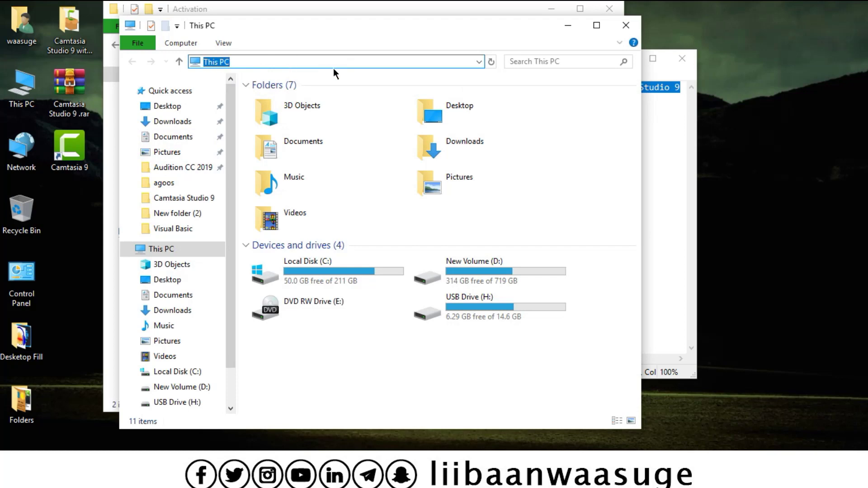
click(334, 62)
key(ctrl+shift+Left)
key(ctrl+shift+Left)
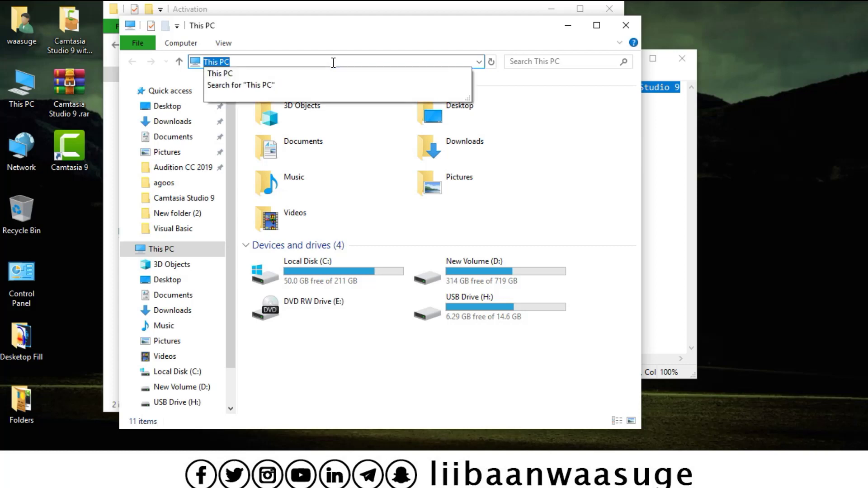
right_click(333, 63)
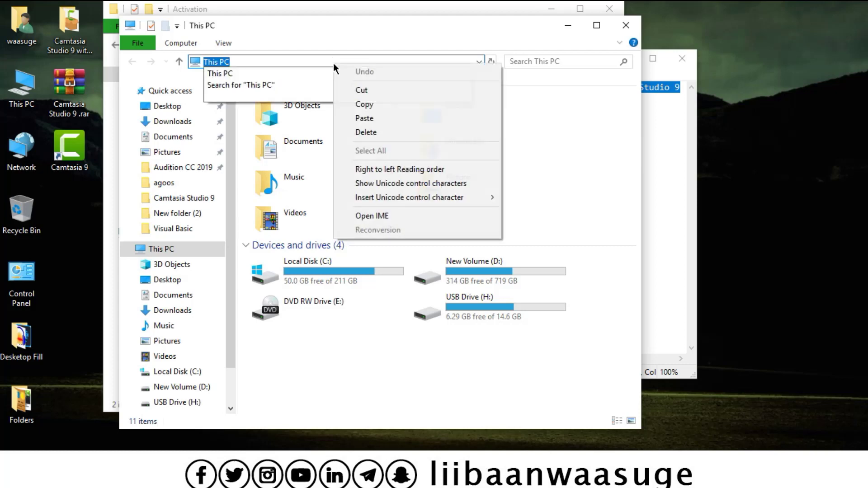
click(366, 118)
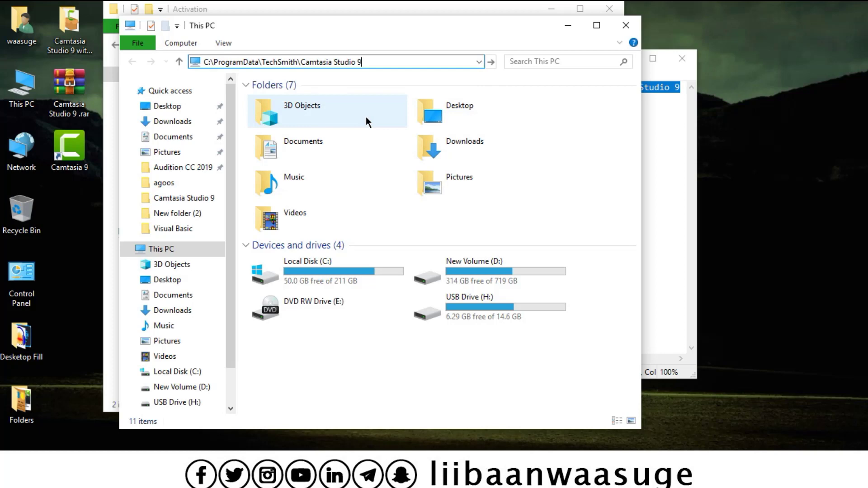
key(Return)
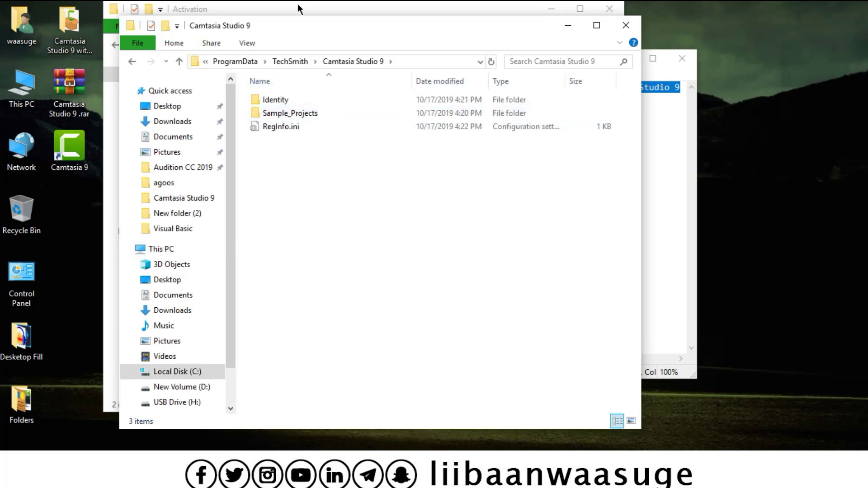
- Move the Camtasia Studio 9 folder window clear of the Activation folder's files and delete its RegInfo.ini
drag(302, 27, 546, 94)
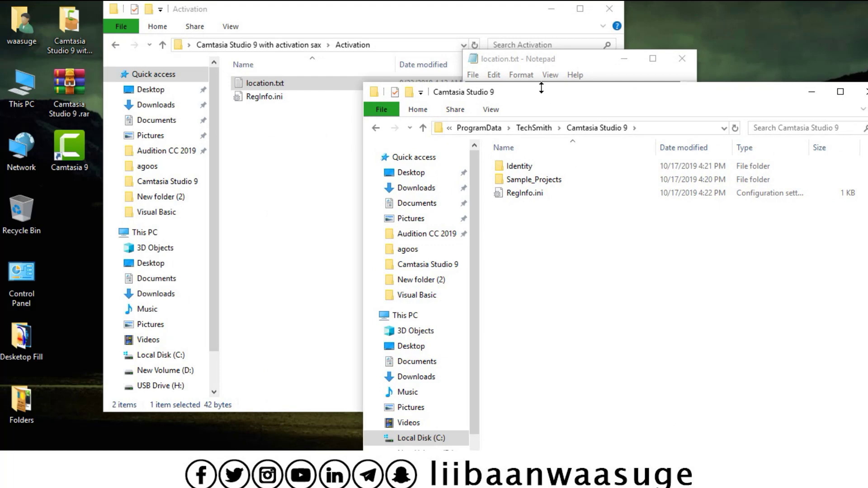
click(531, 195)
right_click(531, 194)
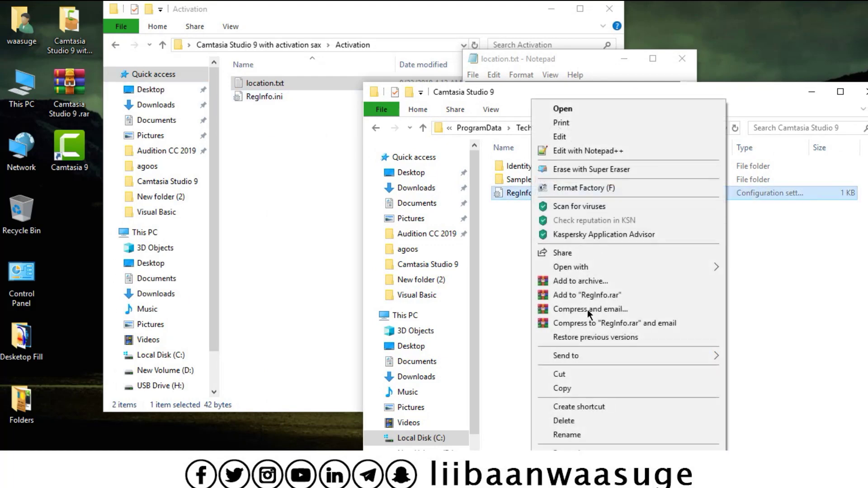
click(571, 419)
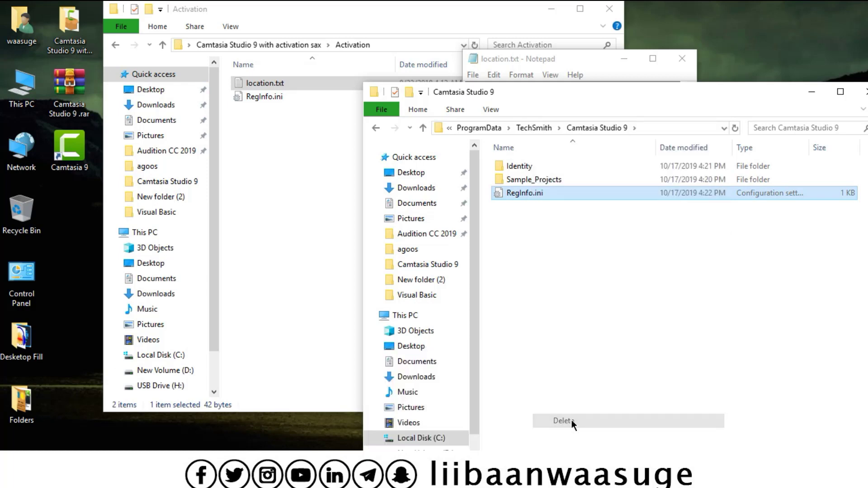
- Copy RegInfo.ini from the Activation folder into the ProgramData Camtasia Studio 9 folder, then close that folder and location.txt
click(253, 96)
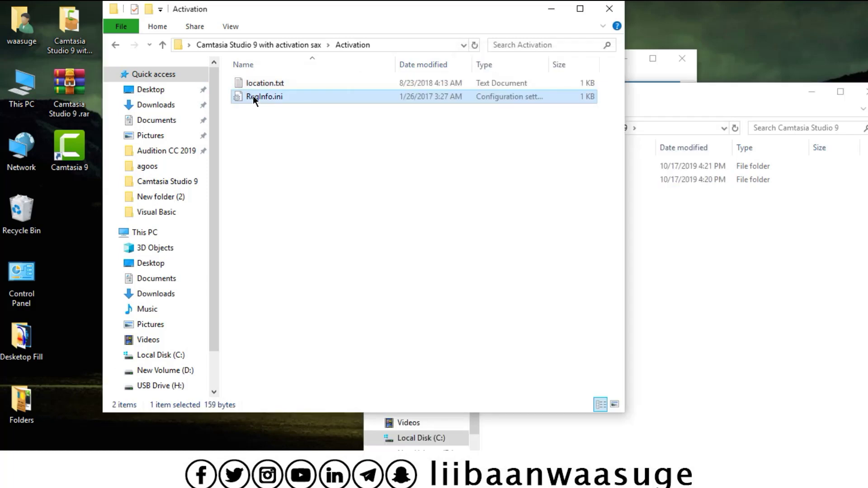
right_click(253, 95)
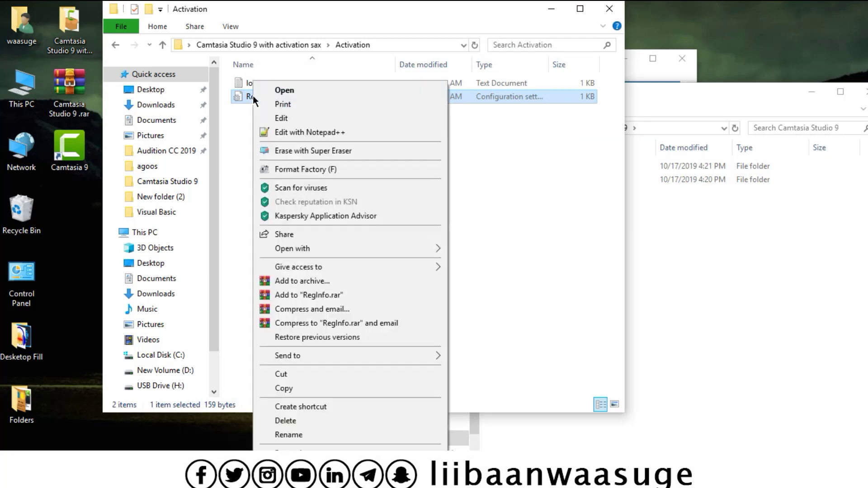
click(285, 388)
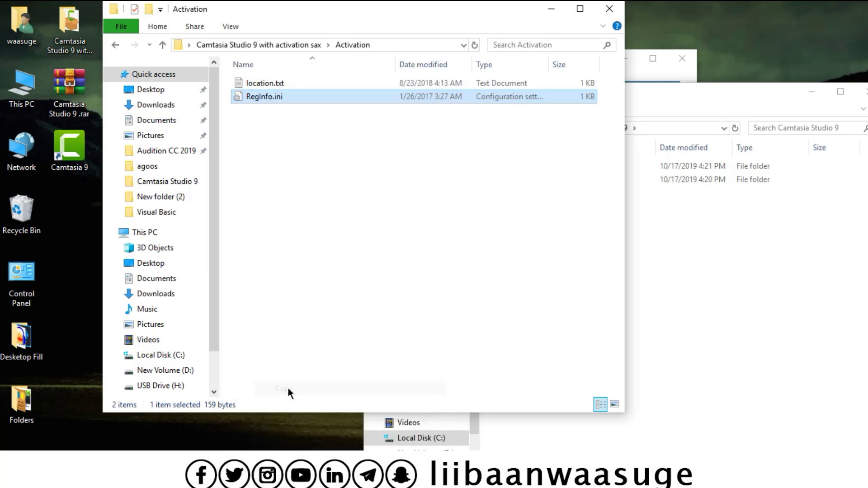
click(550, 10)
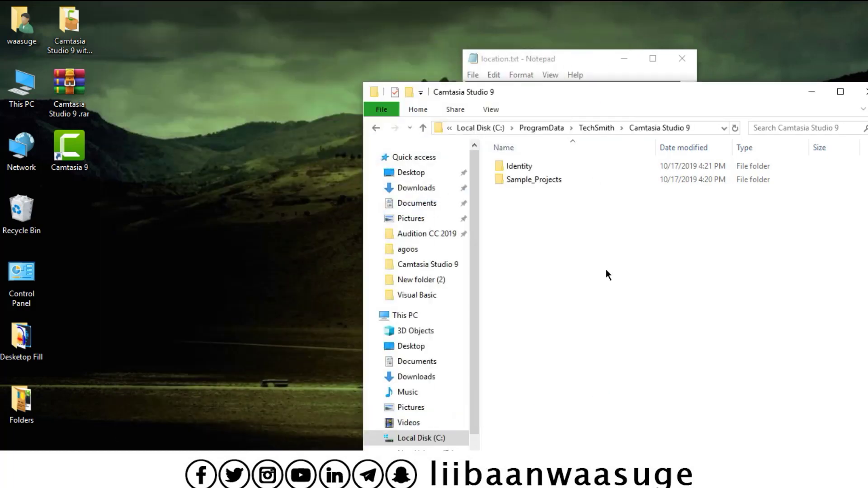
right_click(527, 231)
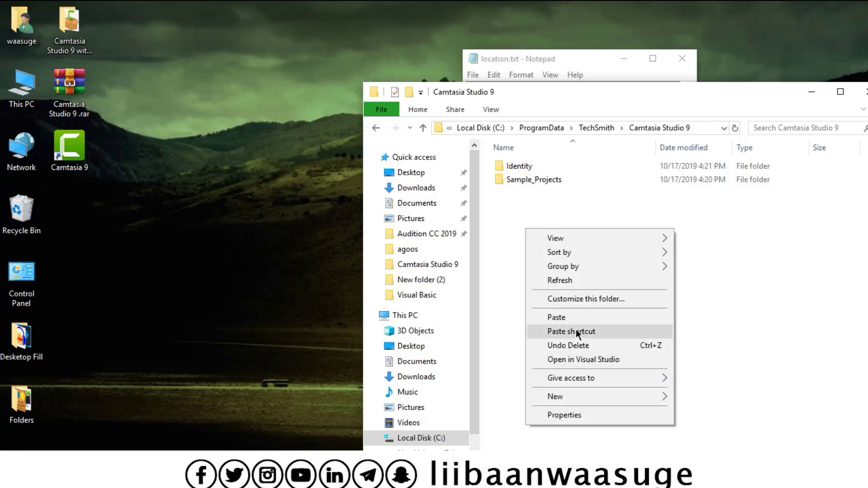
click(569, 316)
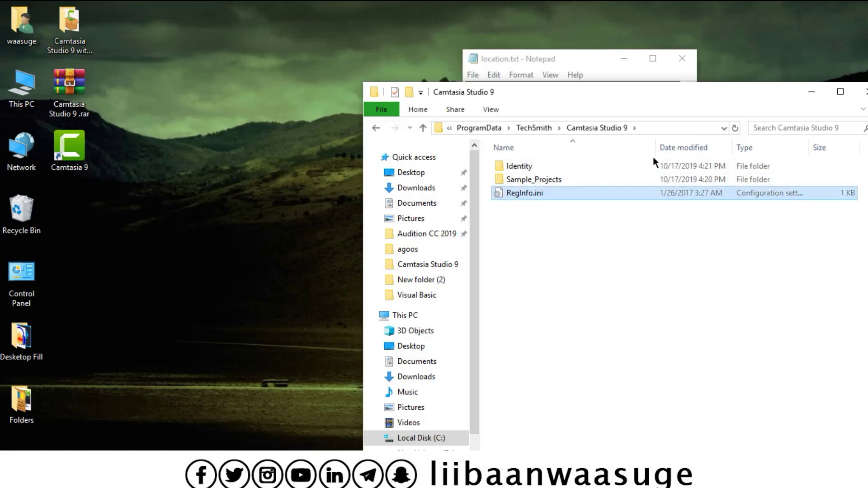
click(863, 93)
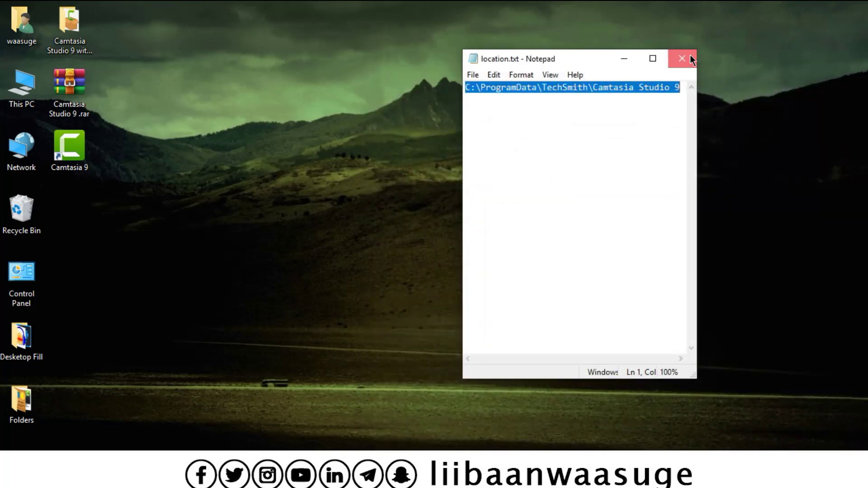
click(690, 56)
- Launch Camtasia 9 from its desktop shortcut and start a new project
right_click(72, 135)
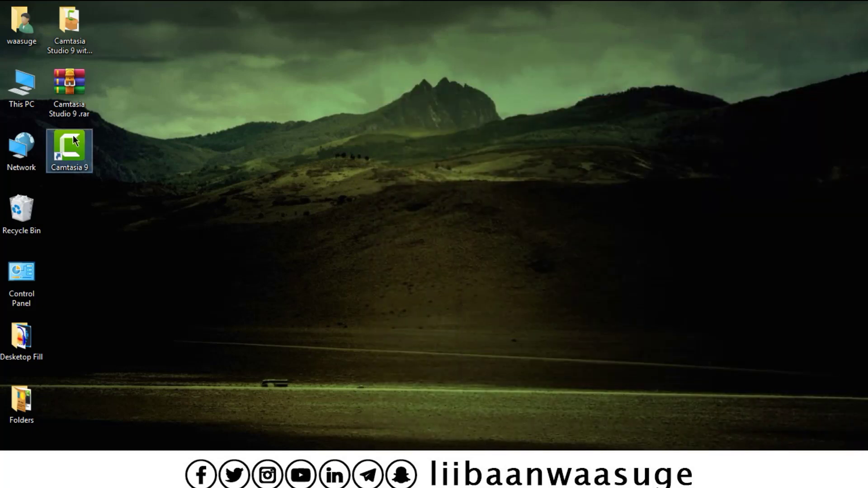
click(96, 100)
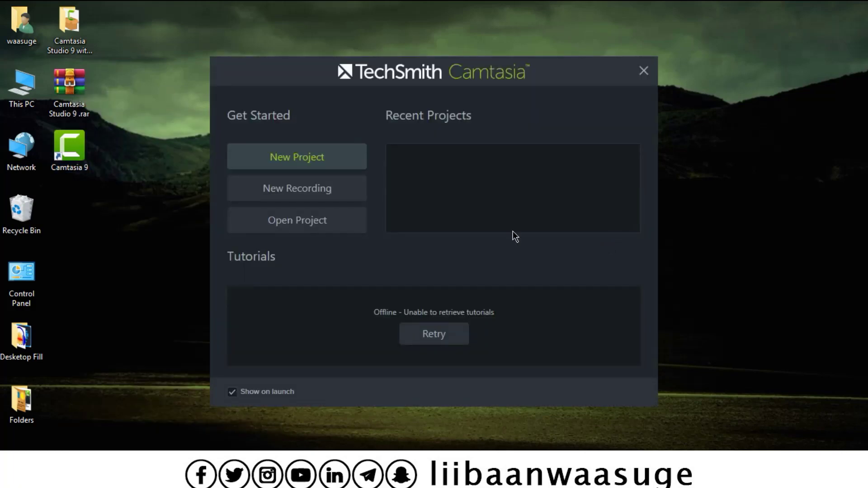
click(285, 155)
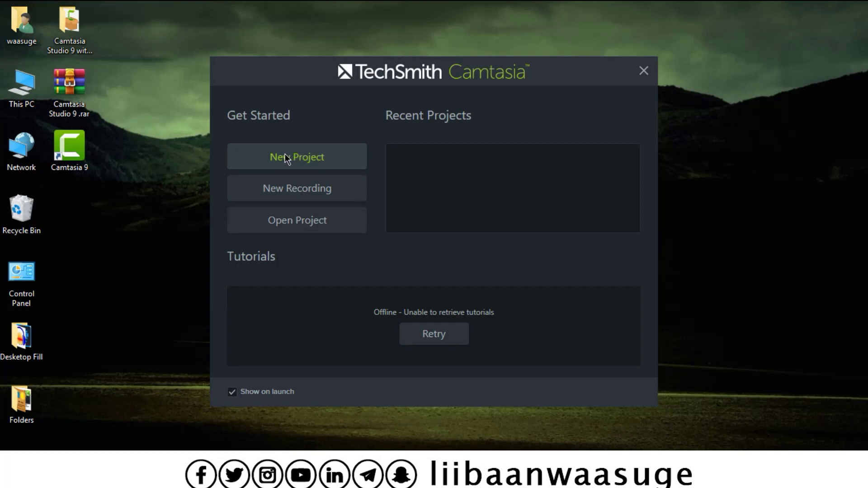